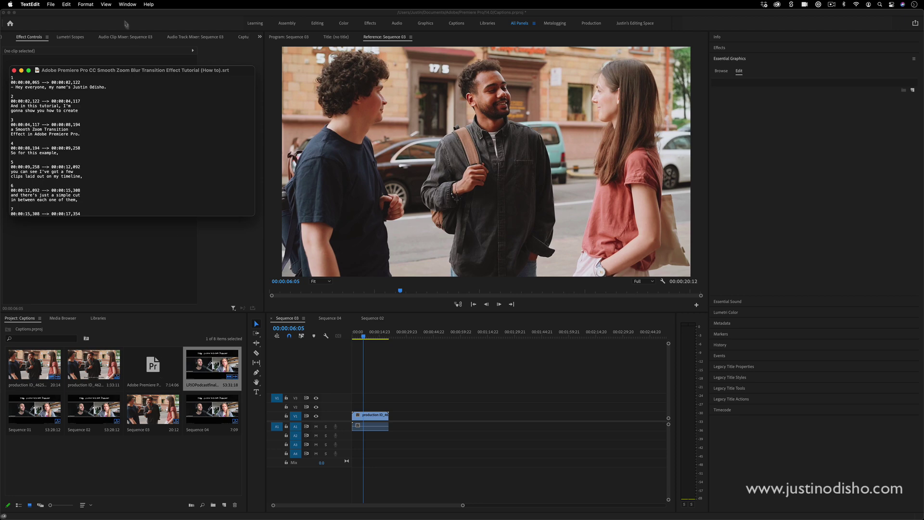
Move and enlarge the .srt window over the preview, then look over its first subtitle entries
{"action": "left_click_drag", "start_coordinate": [133, 72], "coordinate": [239, 80]}
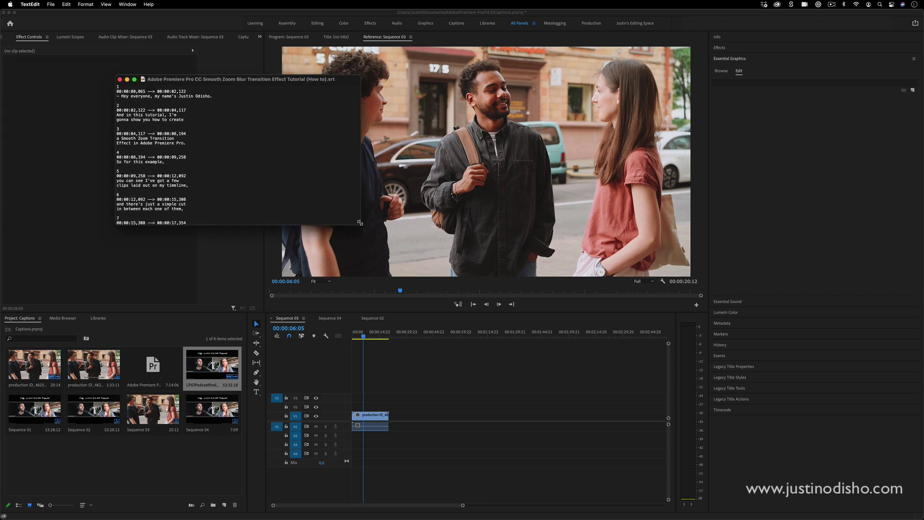
{"action": "left_click_drag", "start_coordinate": [360, 223], "coordinate": [271, 250]}
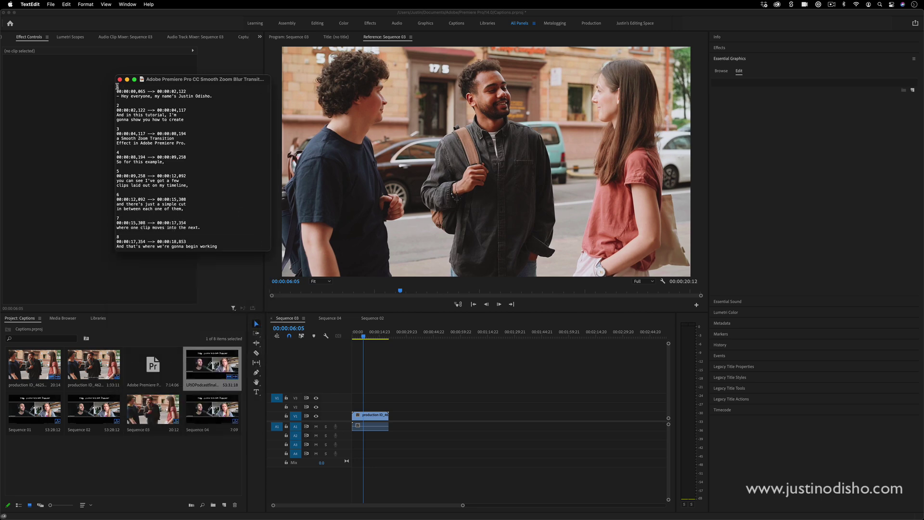
{"action": "left_click_drag", "start_coordinate": [117, 87], "coordinate": [241, 206]}
{"action": "left_click", "coordinate": [188, 152]}
Look over entry 3 and the rest of the subtitle file to its end, then close it
{"action": "mouse_move", "coordinate": [117, 133]}
{"action": "left_mouse_down"}
{"action": "mouse_move", "coordinate": [185, 139]}
{"action": "mouse_move", "coordinate": [219, 248]}
{"action": "mouse_move", "coordinate": [131, 131]}
{"action": "mouse_move", "coordinate": [121, 138]}
{"action": "left_mouse_up"}
{"action": "left_click", "coordinate": [186, 139]}
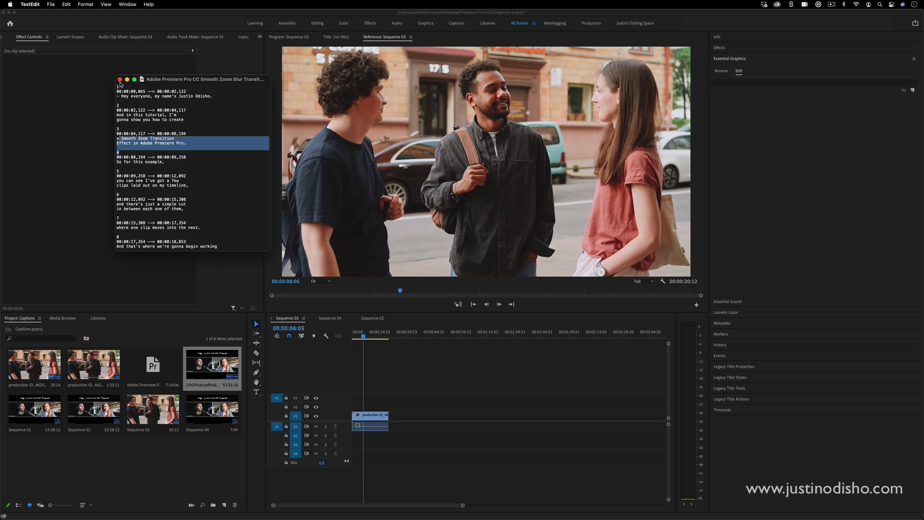
{"action": "key", "text": "cmd+a"}
{"action": "scroll", "coordinate": [157, 107], "scroll_direction": "down", "scroll_amount": 15}
{"action": "left_click", "coordinate": [224, 169]}
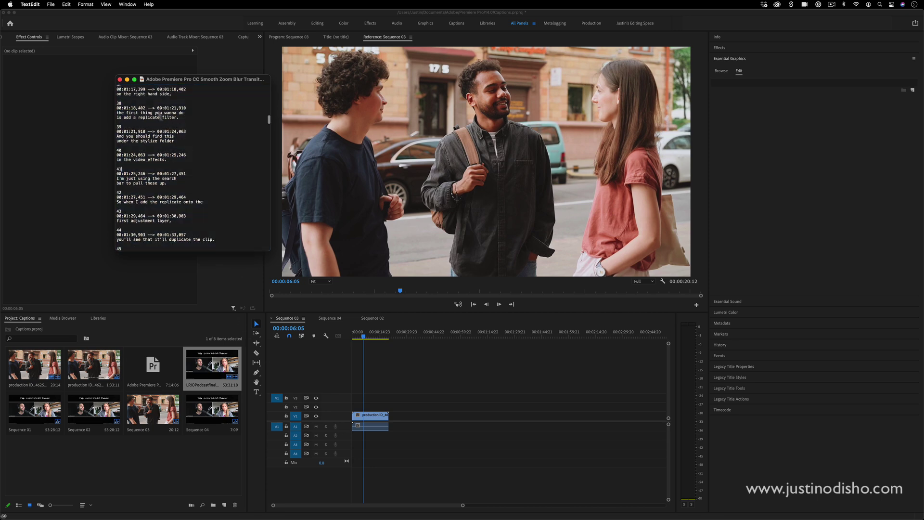
{"action": "left_click", "coordinate": [120, 79]}
Add the imported .srt file to Sequence 03 as a new Subtitle caption track
{"action": "left_click", "coordinate": [159, 359]}
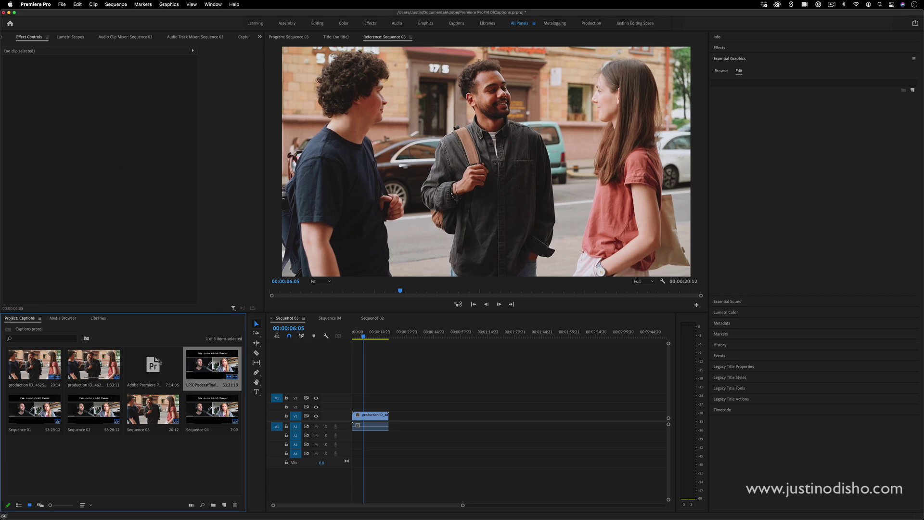
{"action": "left_click", "coordinate": [148, 371]}
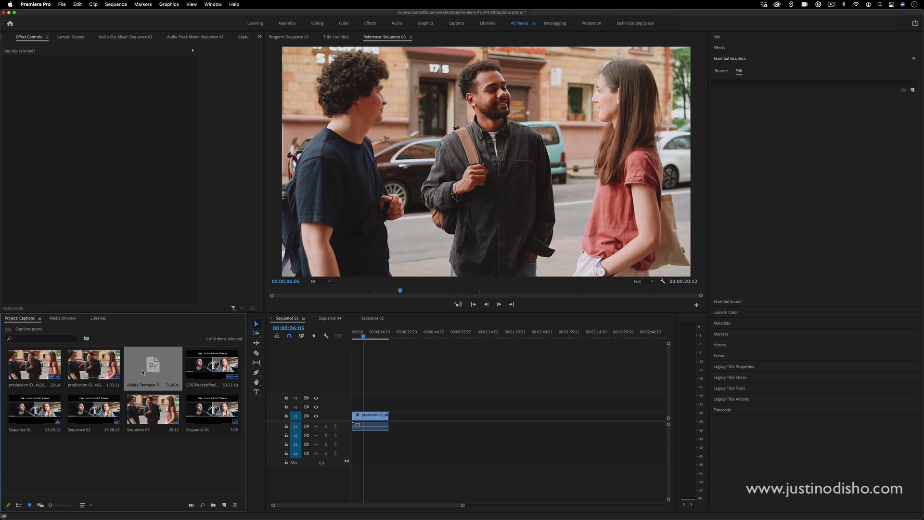
{"action": "left_click_drag", "start_coordinate": [142, 373], "coordinate": [361, 390]}
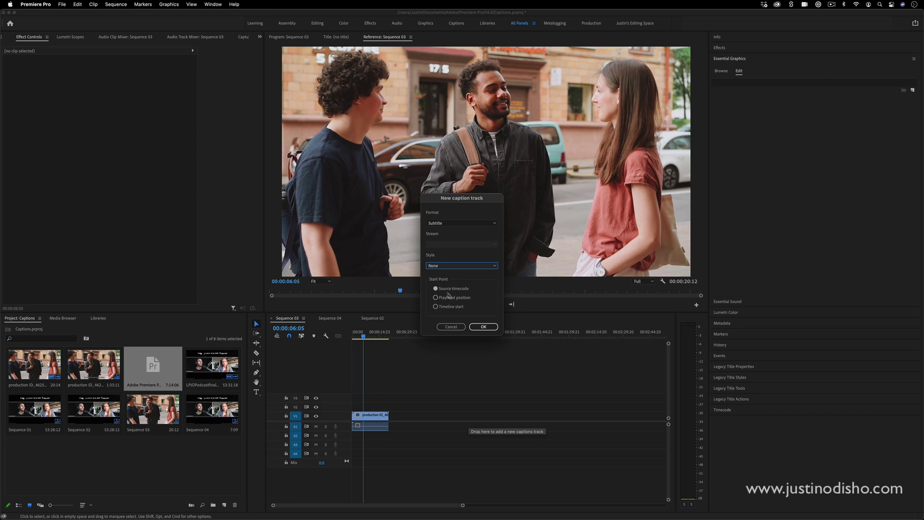
{"action": "left_click", "coordinate": [483, 327]}
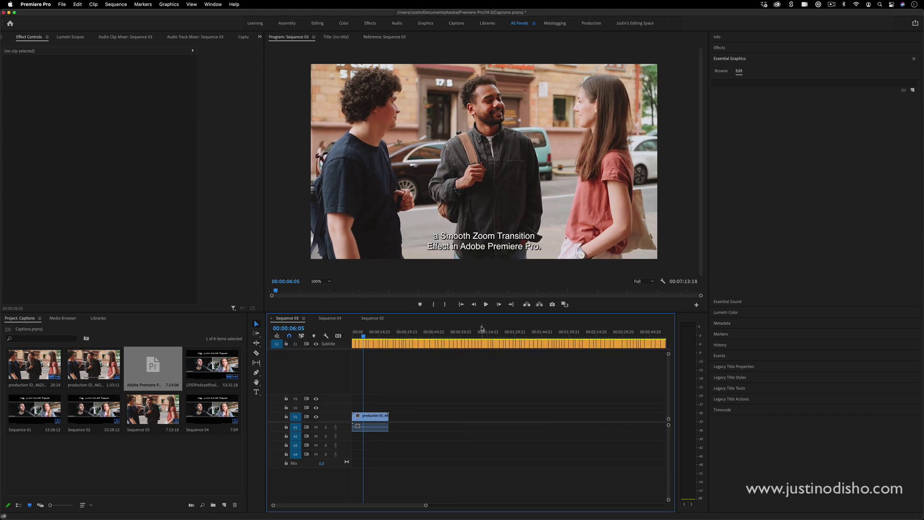
{"action": "left_click_drag", "start_coordinate": [427, 507], "coordinate": [336, 505]}
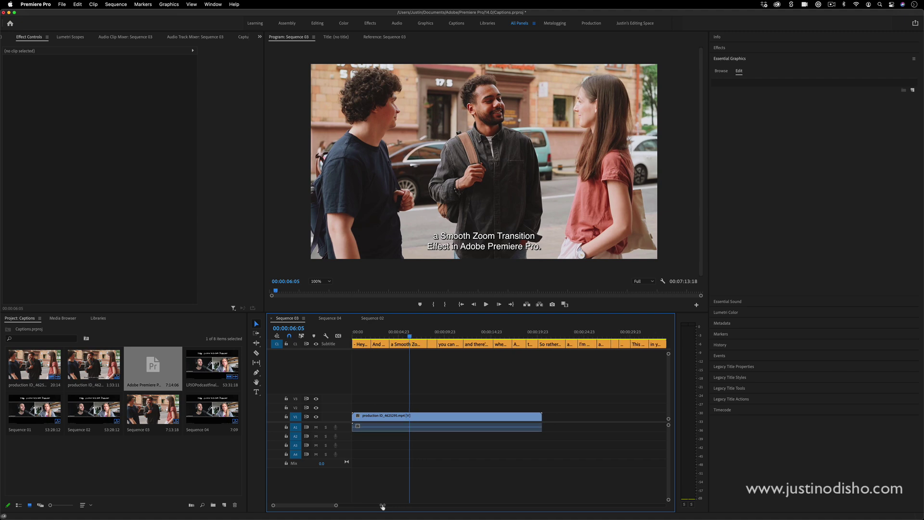
Set the first caption's text fill to yellow EDFF00 in Essential Graphics
{"action": "left_click", "coordinate": [413, 344]}
{"action": "left_click_drag", "start_coordinate": [414, 332], "coordinate": [336, 349]}
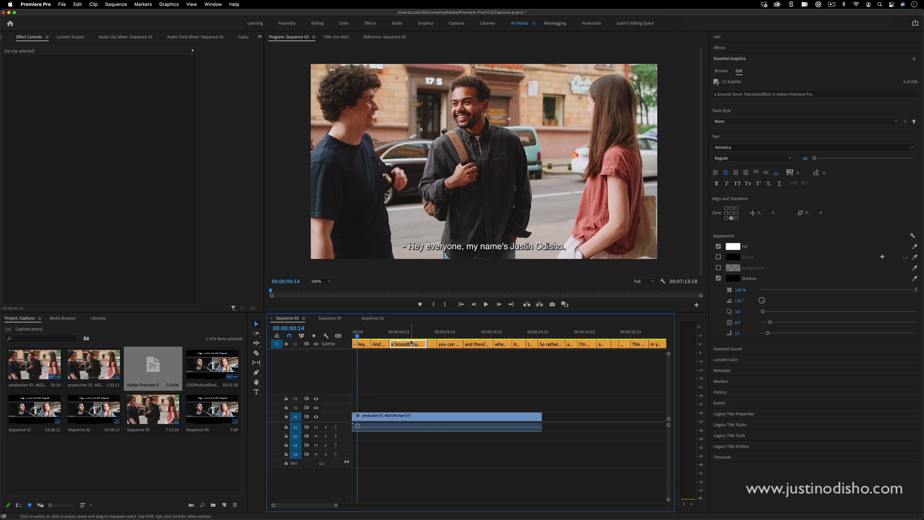
{"action": "left_click", "coordinate": [732, 59]}
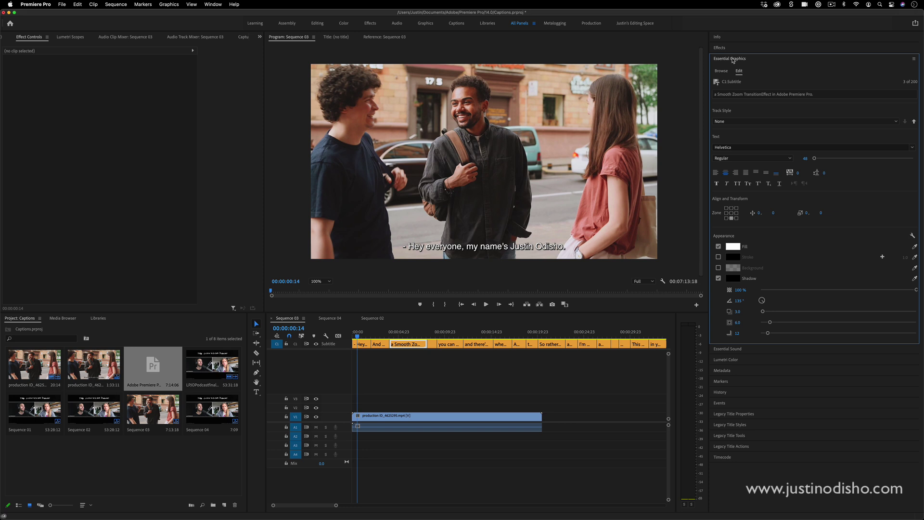
{"action": "left_click", "coordinate": [742, 95]}
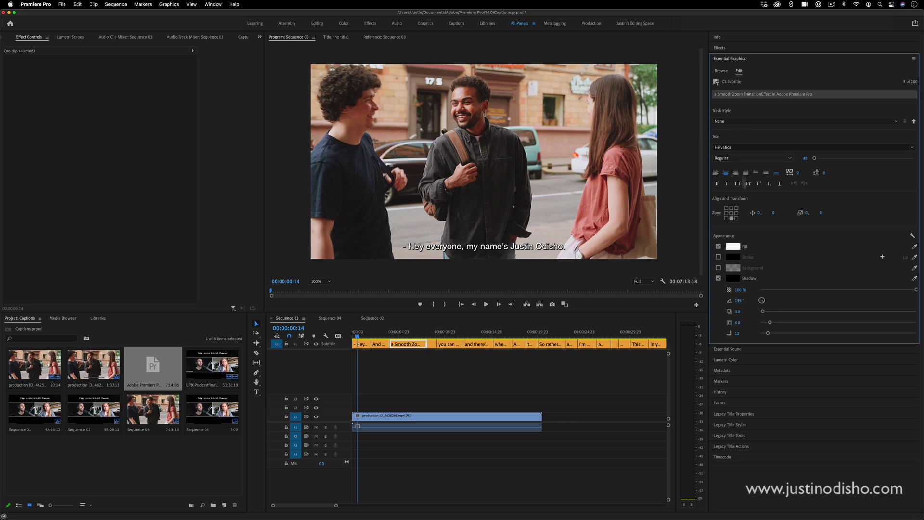
{"action": "left_click", "coordinate": [732, 246]}
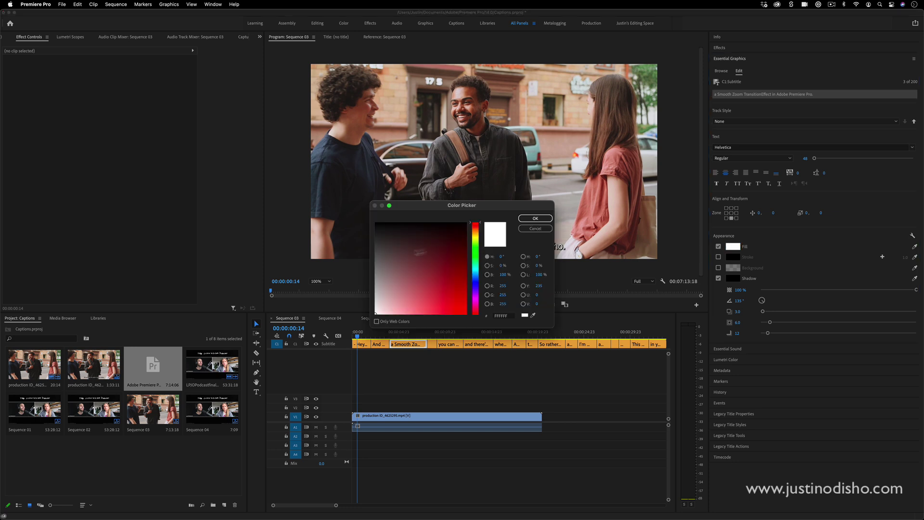
{"action": "left_click", "coordinate": [475, 236]}
{"action": "left_click", "coordinate": [466, 313]}
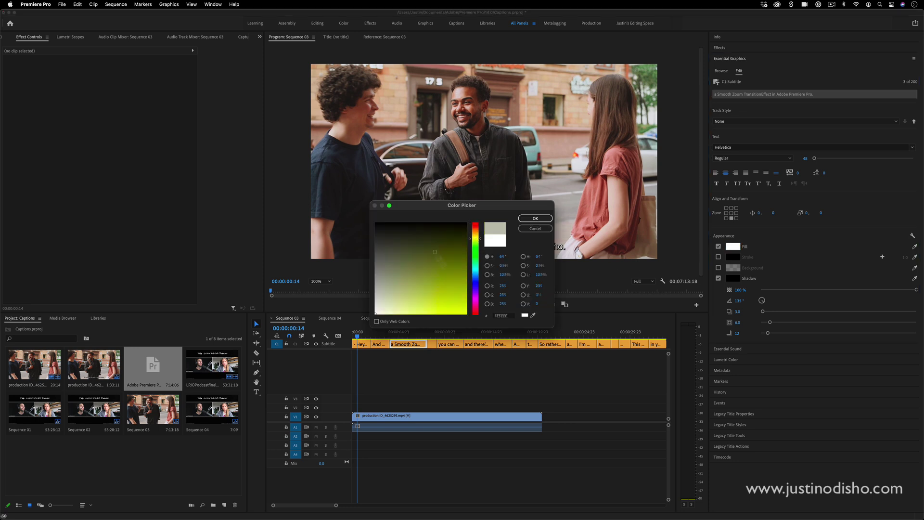
{"action": "left_click", "coordinate": [534, 218]}
Apply the same yellow fill to the remaining caption clips at once
{"action": "left_click", "coordinate": [401, 332]}
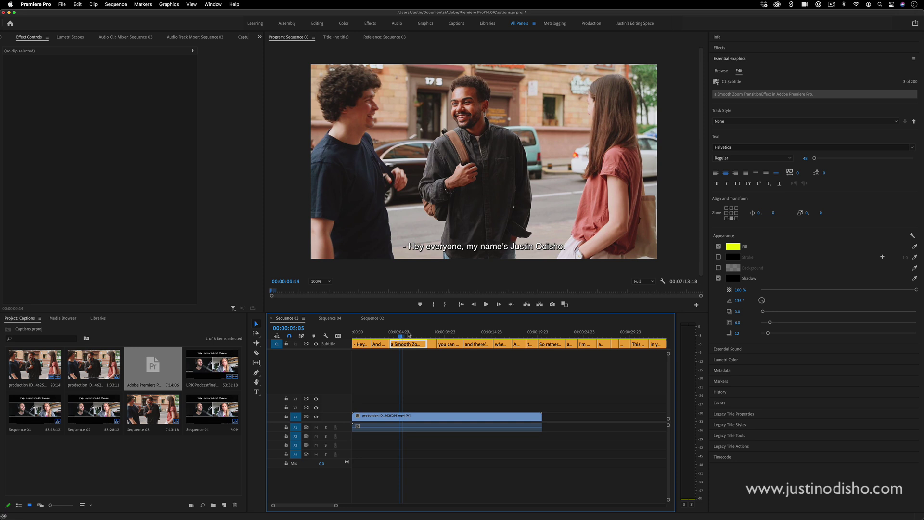
{"action": "left_click", "coordinate": [409, 334]}
{"action": "left_click_drag", "start_coordinate": [562, 380], "coordinate": [284, 328]}
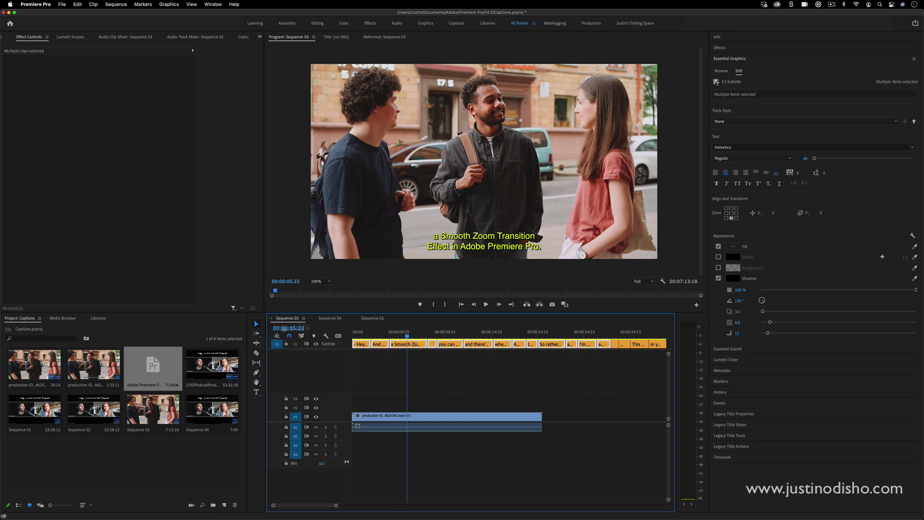
{"action": "left_click", "coordinate": [734, 246]}
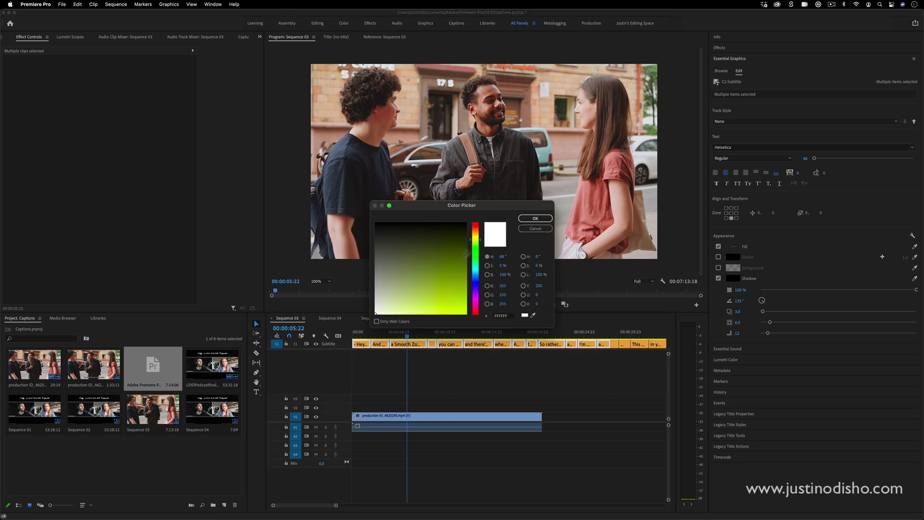
{"action": "left_click", "coordinate": [466, 253]}
{"action": "left_click", "coordinate": [534, 219]}
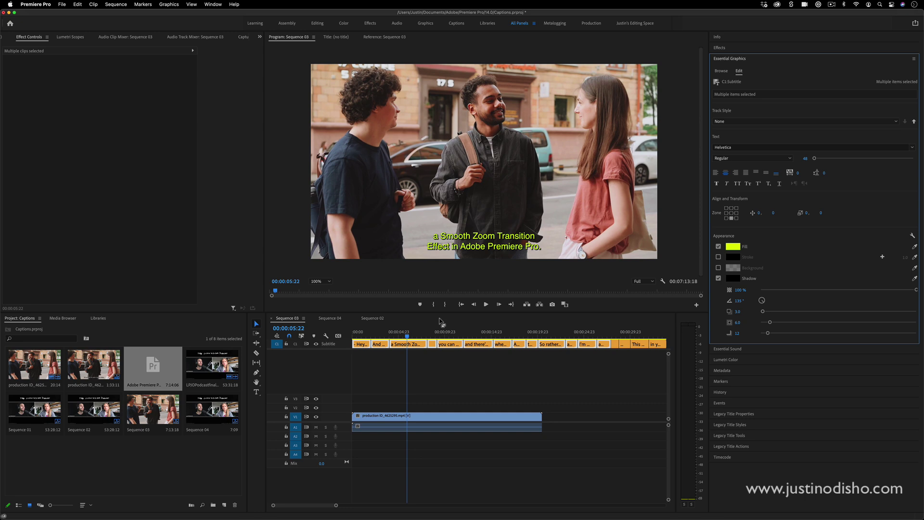
Open the captions Text panel and search the captions for 'zoom'
{"action": "left_click", "coordinate": [213, 4]}
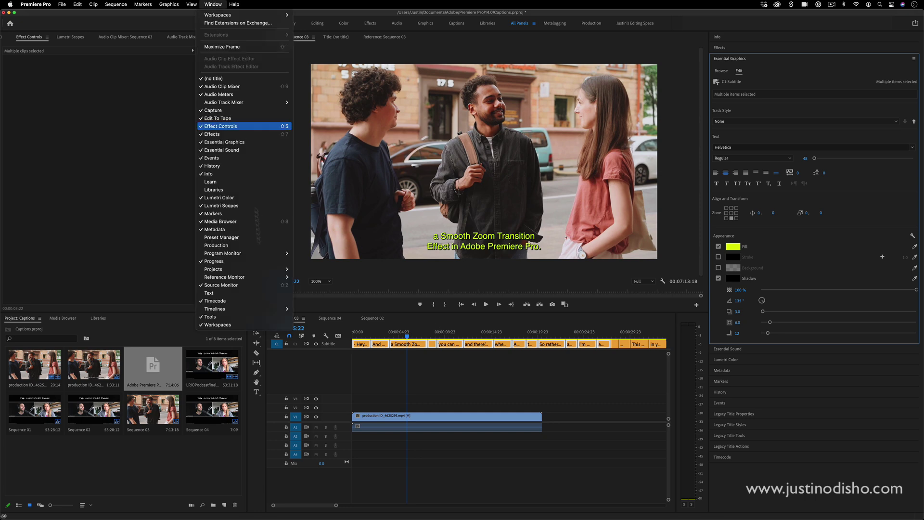
{"action": "left_click", "coordinate": [263, 292]}
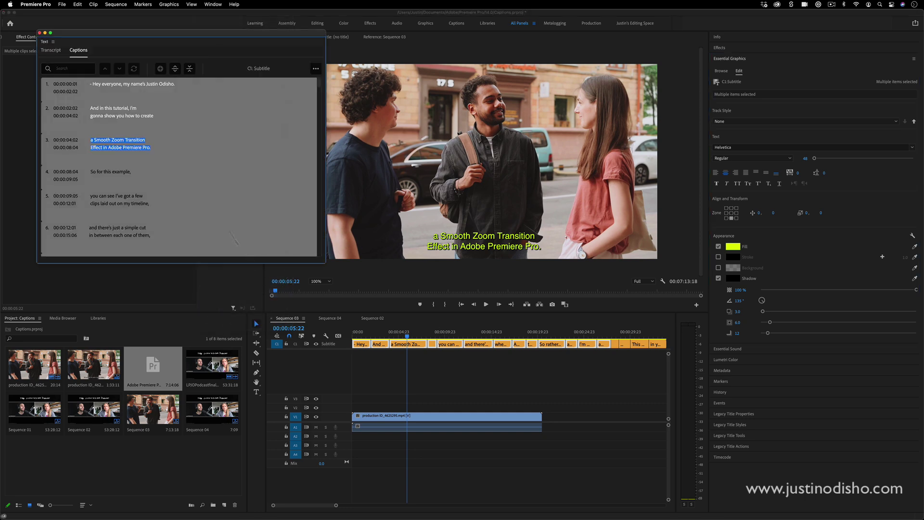
{"action": "left_click", "coordinate": [111, 172]}
{"action": "scroll", "coordinate": [154, 148], "scroll_direction": "down", "scroll_amount": 10}
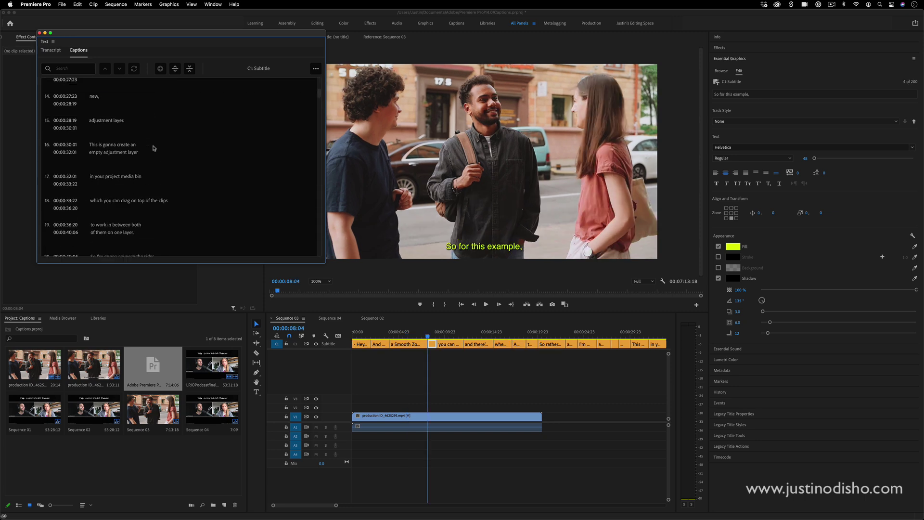
{"action": "scroll", "coordinate": [154, 148], "scroll_direction": "down", "scroll_amount": 10}
{"action": "scroll", "coordinate": [154, 148], "scroll_direction": "up", "scroll_amount": 15}
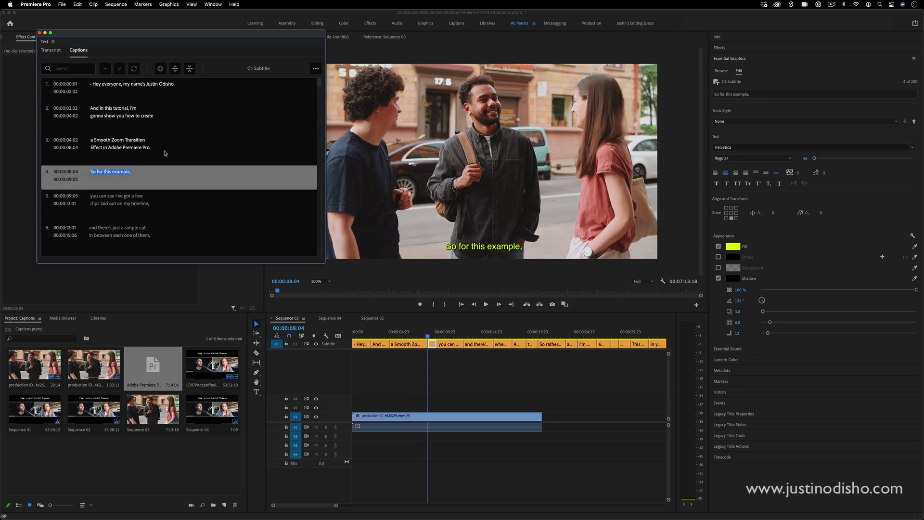
{"action": "left_click", "coordinate": [75, 69]}
{"action": "type", "text": "zoom"}
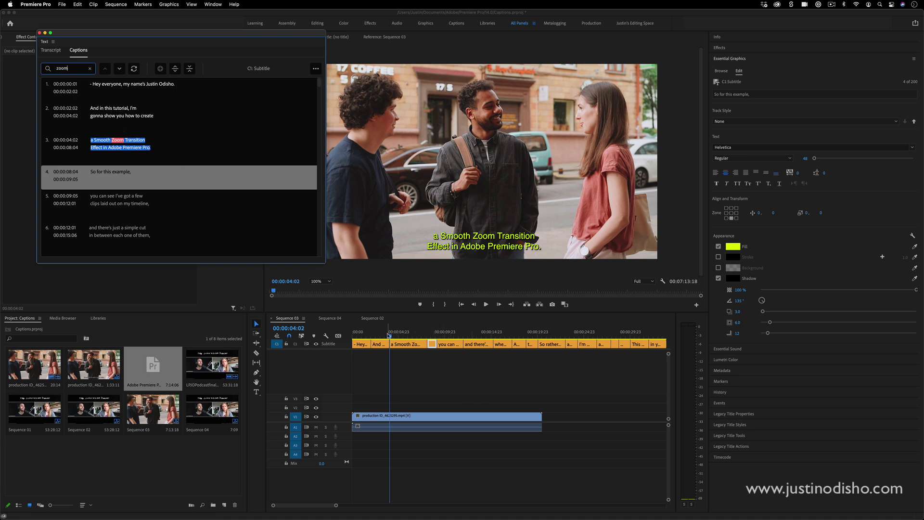
Merge captions 3 and 4, split them again, and trim caption 3 to start at 00:00:04:21
{"action": "left_click", "coordinate": [379, 335]}
{"action": "left_click_drag", "start_coordinate": [379, 336], "coordinate": [430, 336]}
{"action": "left_click", "coordinate": [124, 136], "text": "shift"}
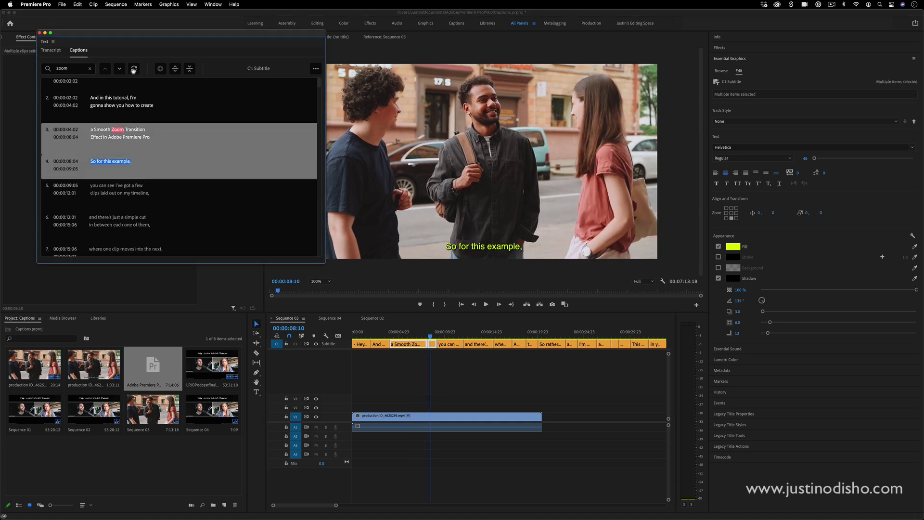
{"action": "left_click", "coordinate": [176, 71]}
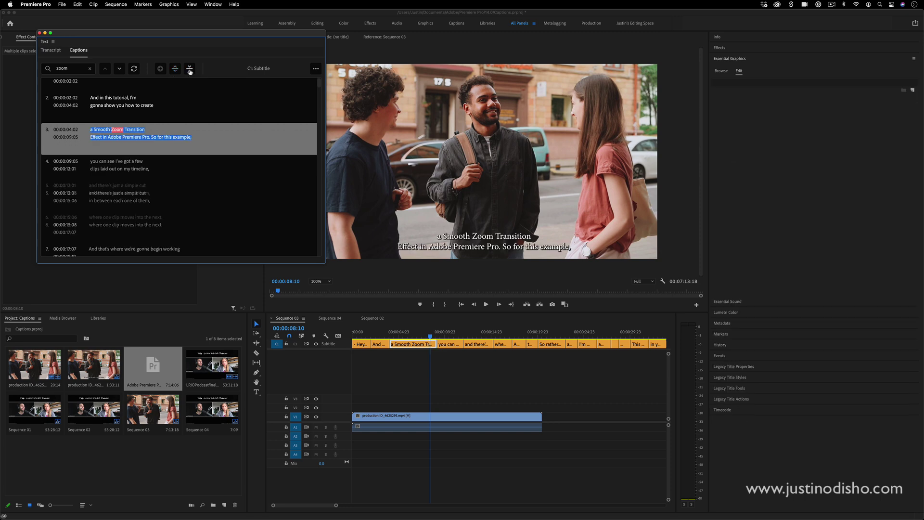
{"action": "left_click", "coordinate": [175, 71]}
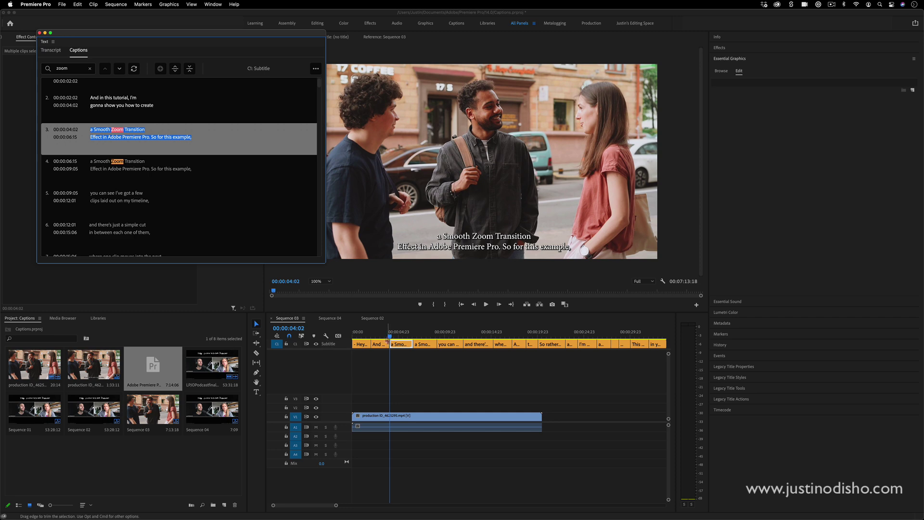
{"action": "left_click_drag", "start_coordinate": [390, 344], "coordinate": [398, 344]}
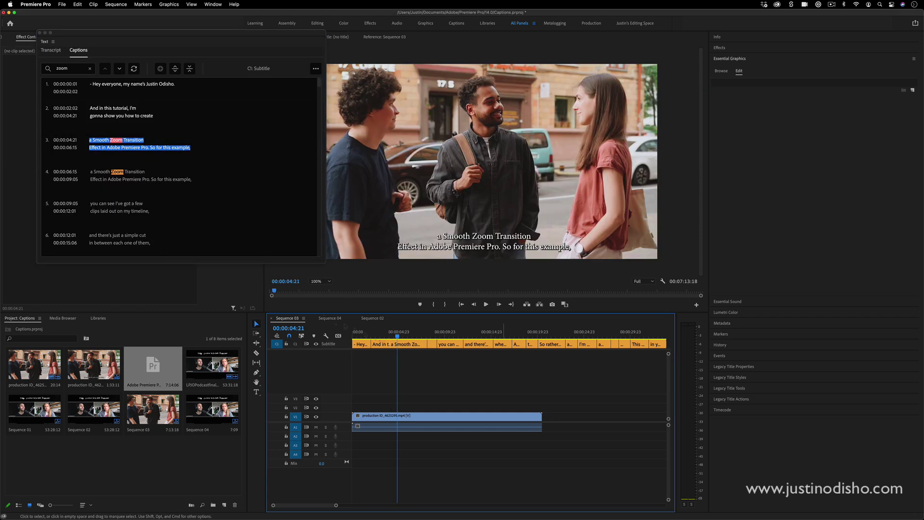
Switch to Sequence 04 and start a new caption track from its empty Captions panel
{"action": "left_click", "coordinate": [39, 32]}
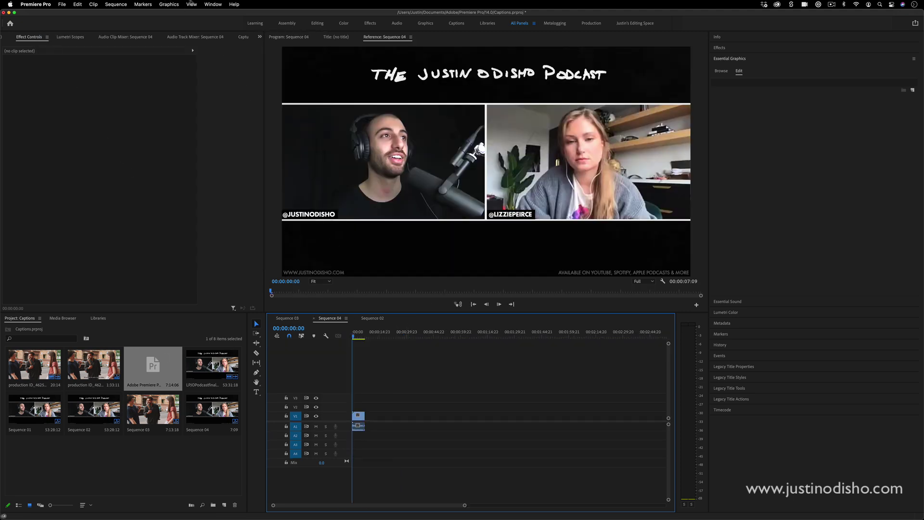
{"action": "left_click", "coordinate": [192, 4]}
{"action": "mouse_move", "coordinate": [213, 4]}
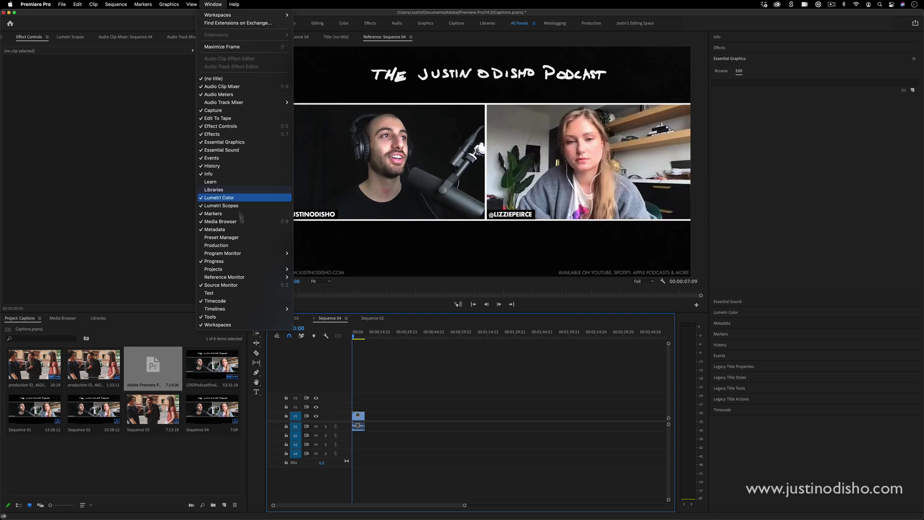
{"action": "left_click", "coordinate": [237, 291]}
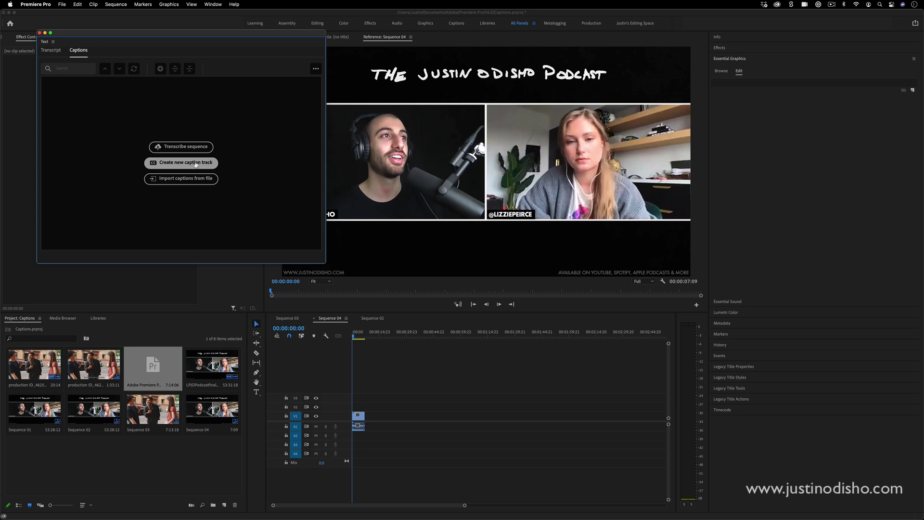
{"action": "left_click", "coordinate": [193, 163]}
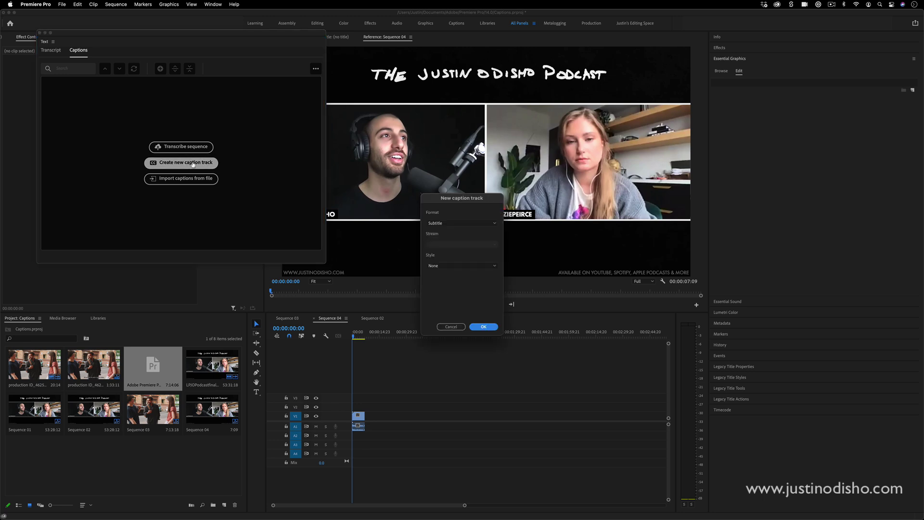
Create the Subtitle track with a first caption reading 'Hi everyone my name is' plus the host's name
{"action": "left_click", "coordinate": [485, 325]}
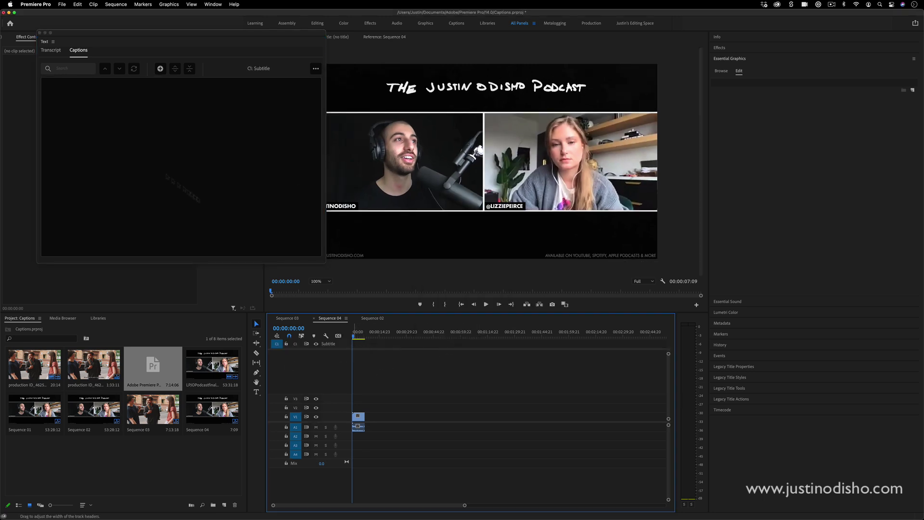
{"action": "left_click", "coordinate": [160, 69]}
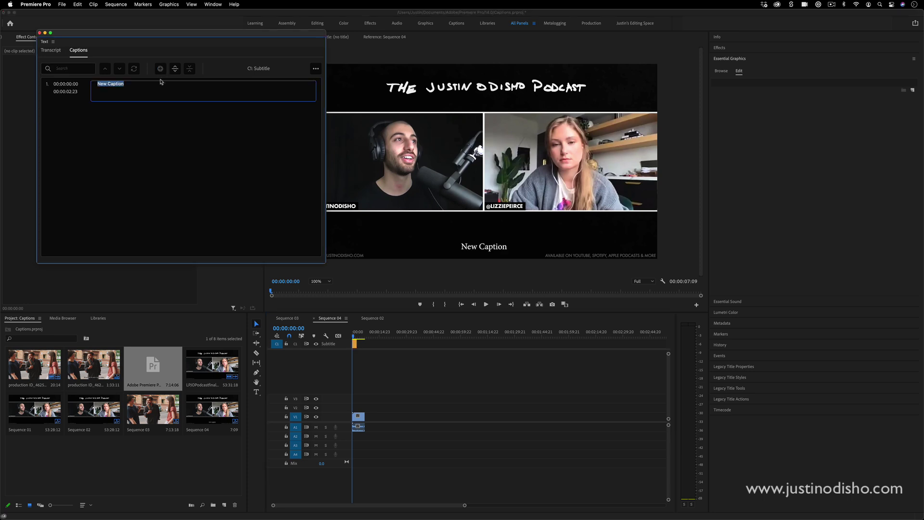
{"action": "type", "text": "Hi everyone my"}
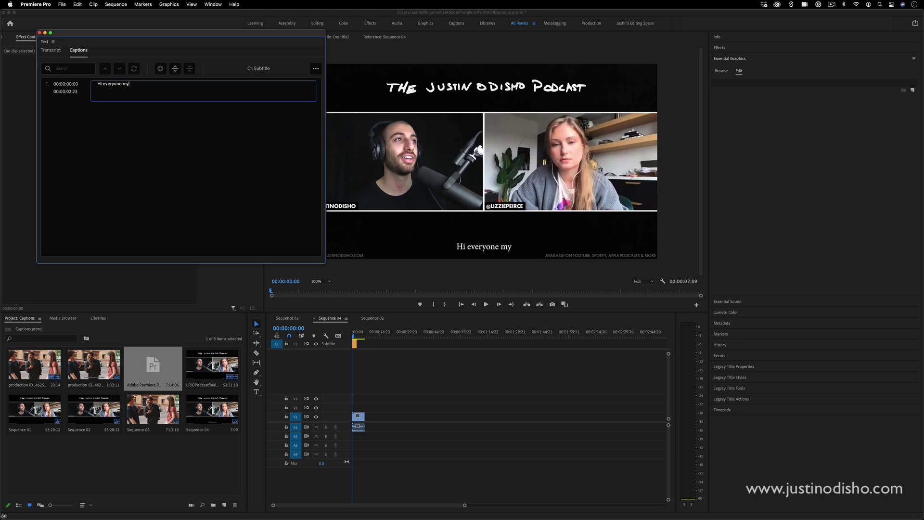
{"action": "type", "text": " name is Justin Odisho"}
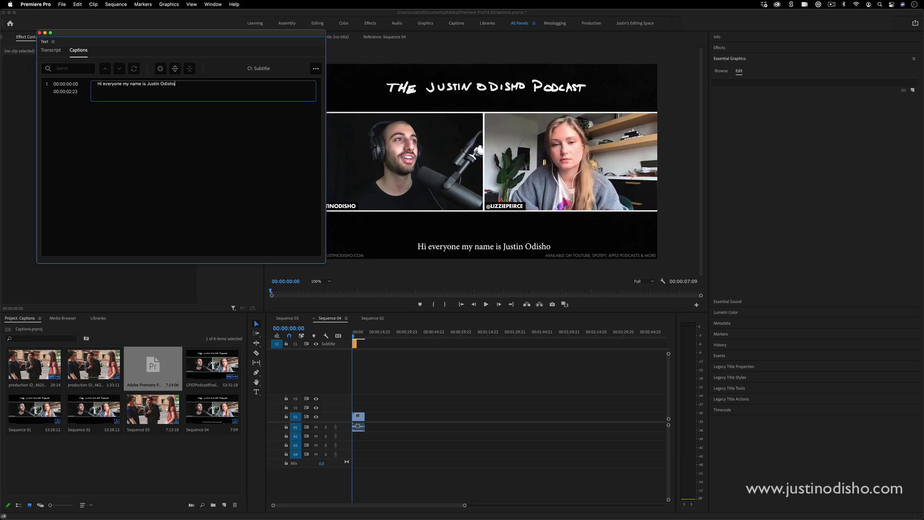
{"action": "left_click", "coordinate": [68, 89]}
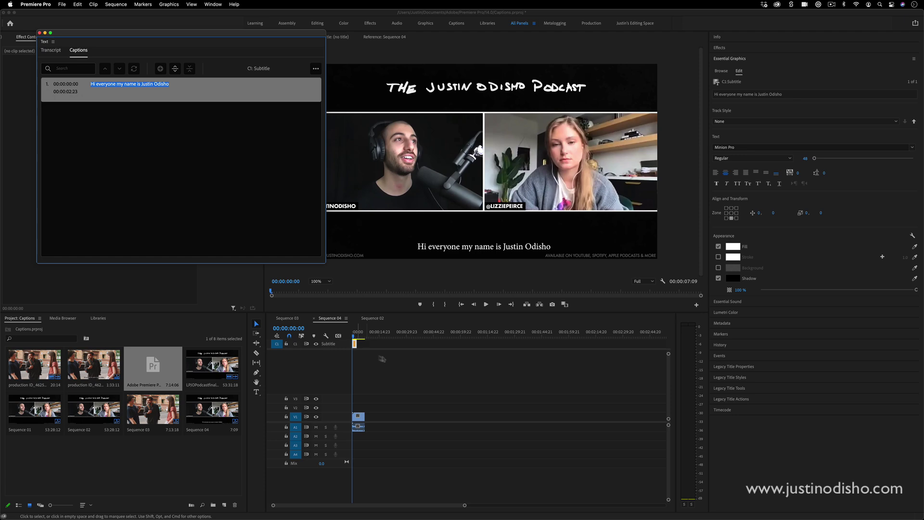
{"action": "left_click_drag", "start_coordinate": [359, 343], "coordinate": [379, 343]}
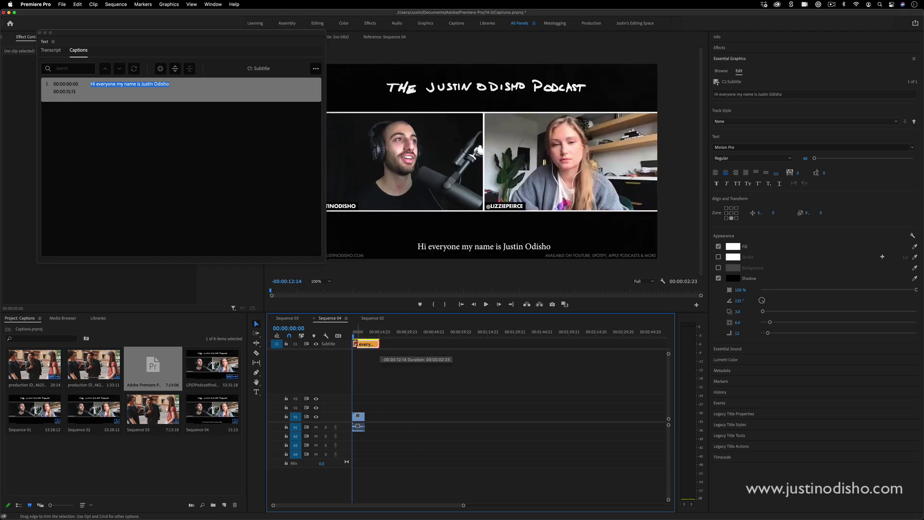
{"action": "key", "text": "super+z"}
Insert a caption after caption 1 reading 'In this episode'
{"action": "left_click", "coordinate": [151, 128]}
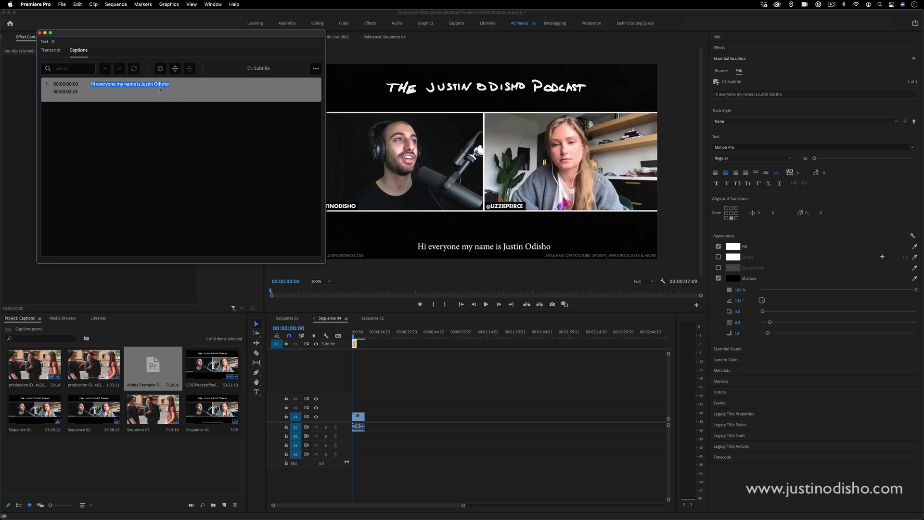
{"action": "right_click", "coordinate": [190, 94]}
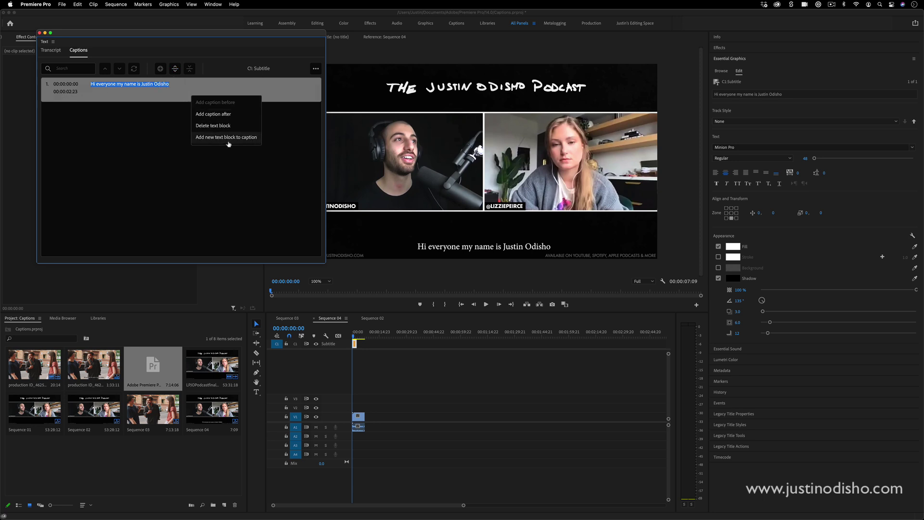
{"action": "left_click", "coordinate": [228, 118]}
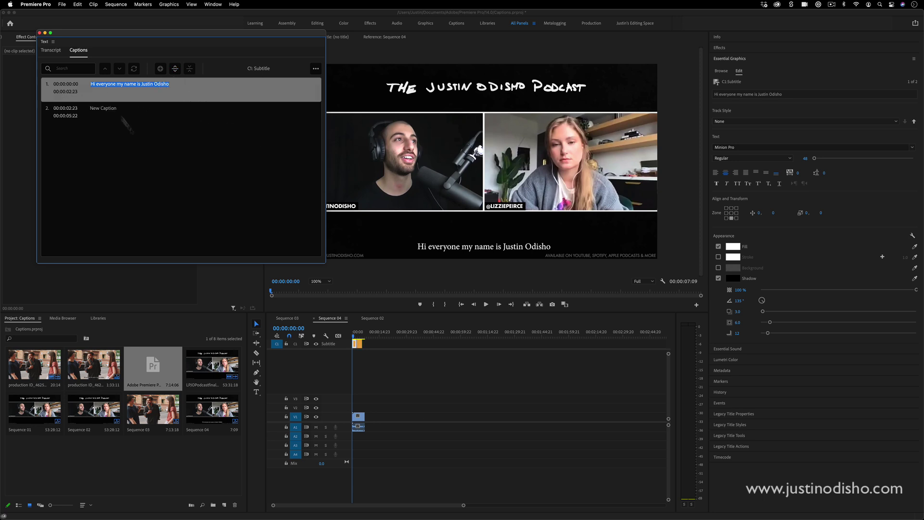
{"action": "left_click", "coordinate": [360, 344]}
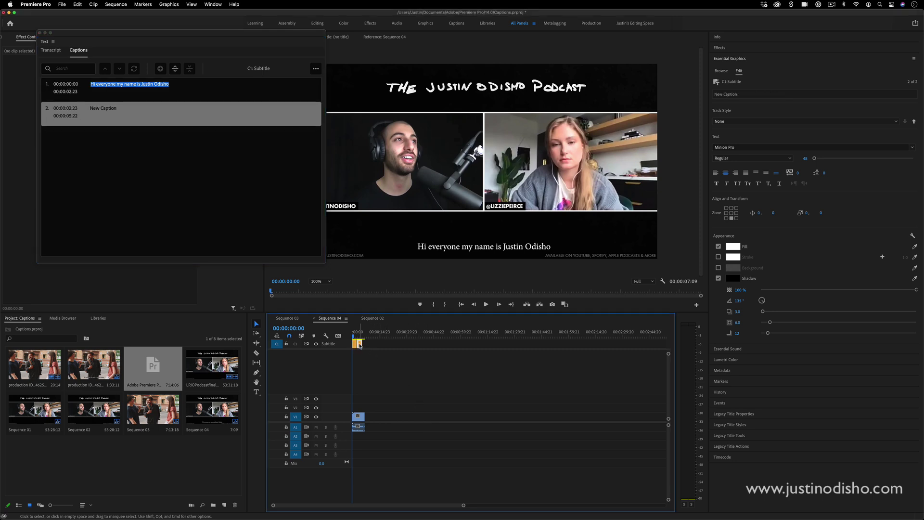
{"action": "double_click", "coordinate": [111, 108]}
{"action": "type", "text": "In this episode"}
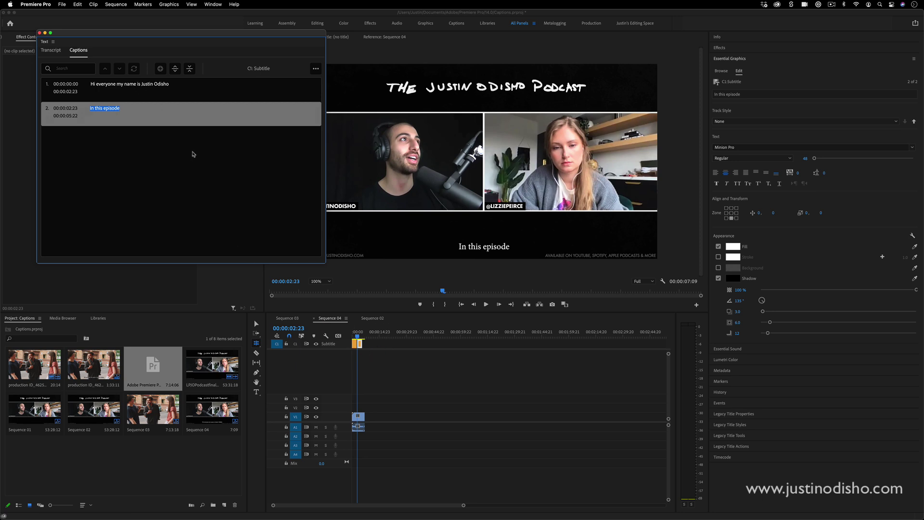
{"action": "left_click", "coordinate": [142, 100]}
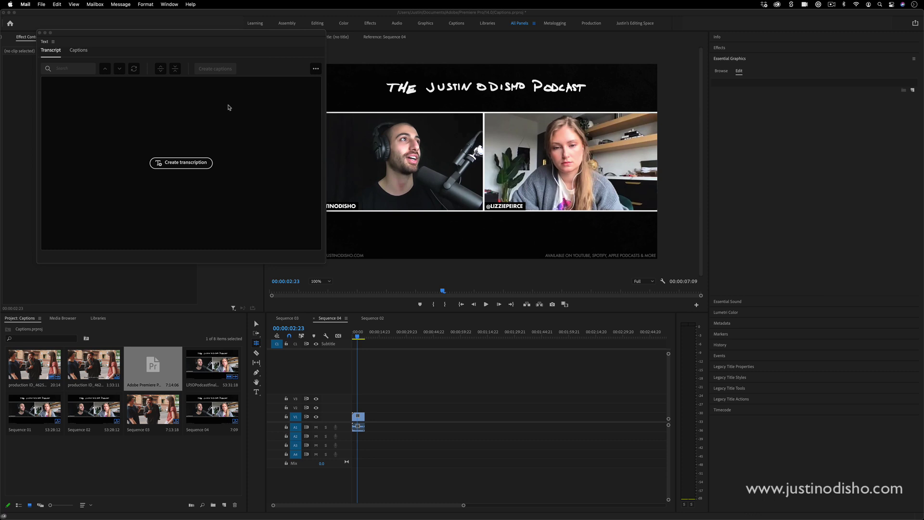
Transcribe Sequence 04's audio with English as the transcription language
{"action": "left_click", "coordinate": [73, 48]}
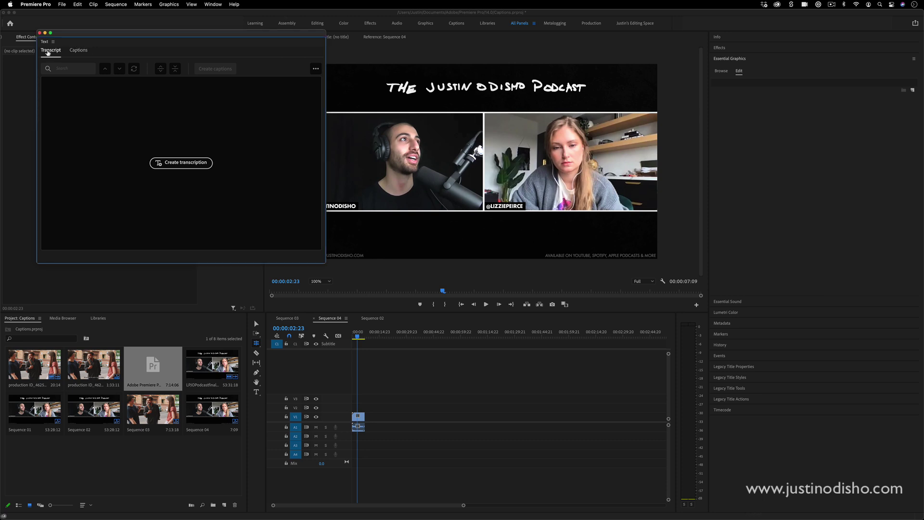
{"action": "left_click", "coordinate": [185, 164]}
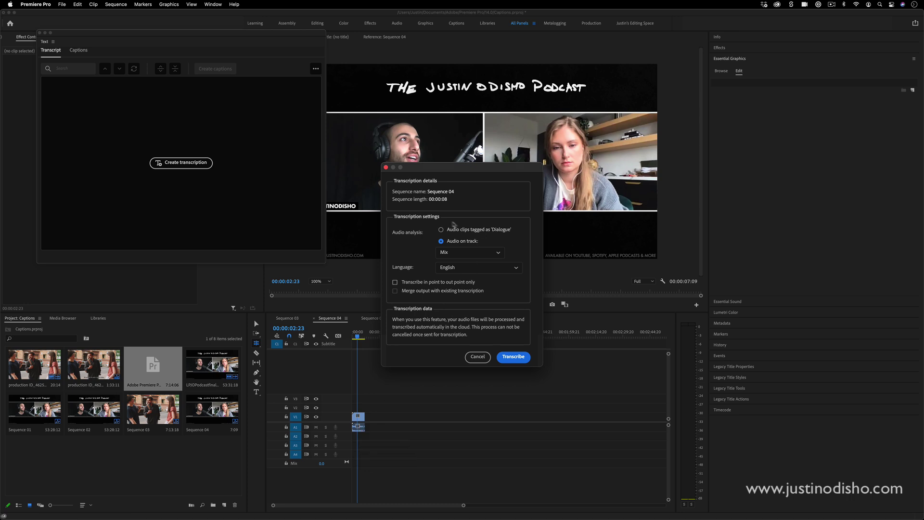
{"action": "left_click", "coordinate": [477, 267]}
{"action": "left_click", "coordinate": [518, 255]}
{"action": "left_click", "coordinate": [514, 357]}
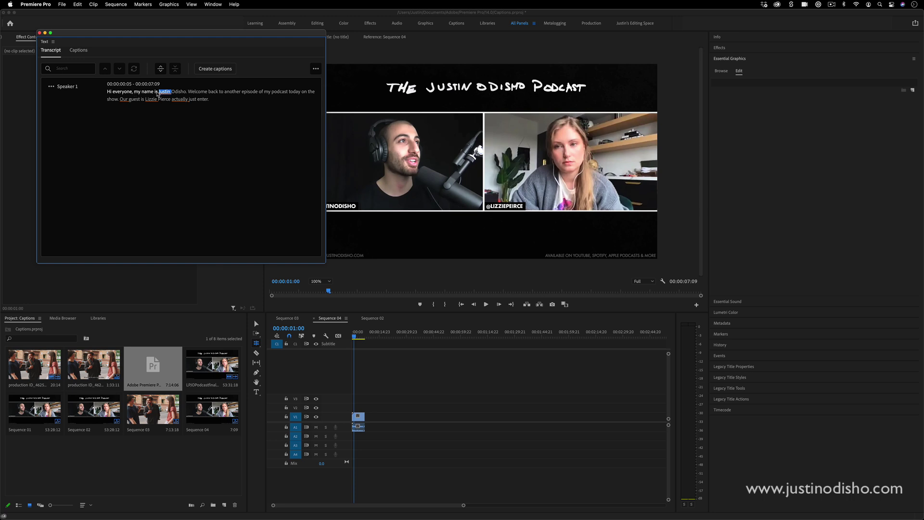
Generate subtitle captions from the sequence transcript and scrub back to check the opening captions
{"action": "left_click", "coordinate": [181, 100]}
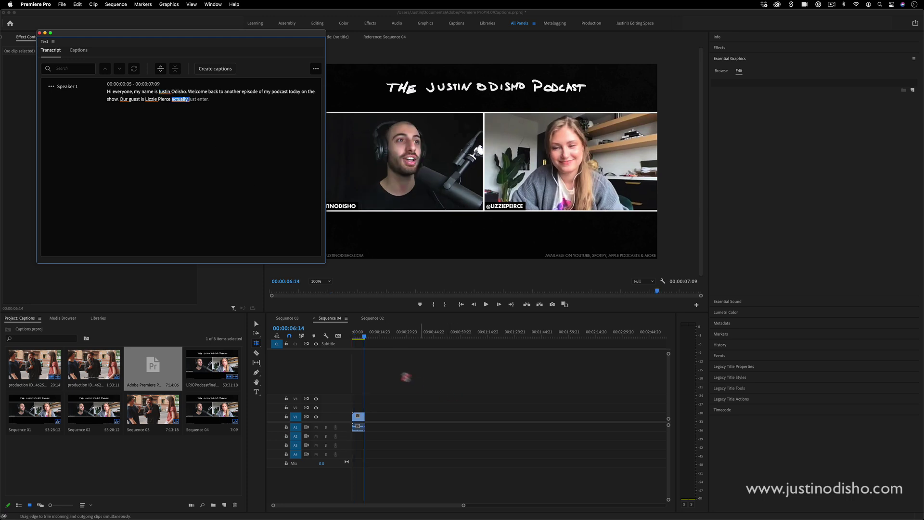
{"action": "key", "text": "shift+3"}
{"action": "key", "text": "="}
{"action": "key", "text": "="}
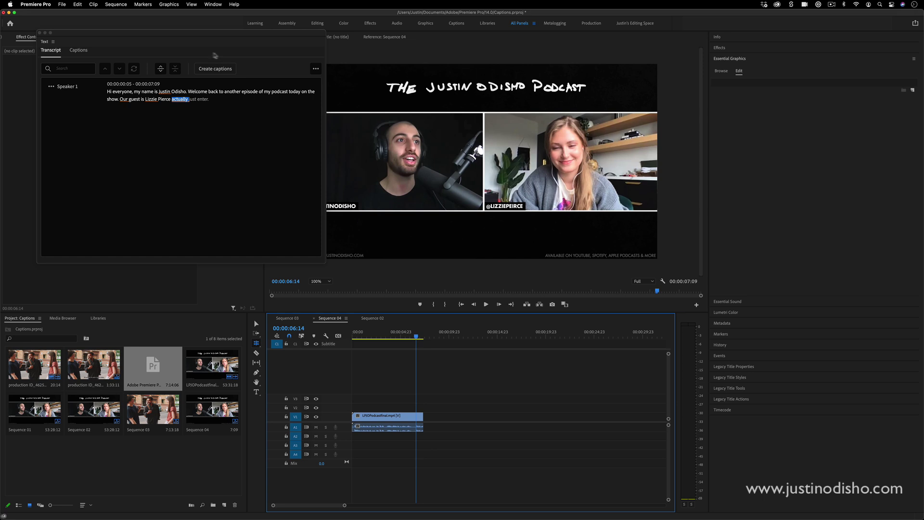
{"action": "left_click", "coordinate": [214, 70]}
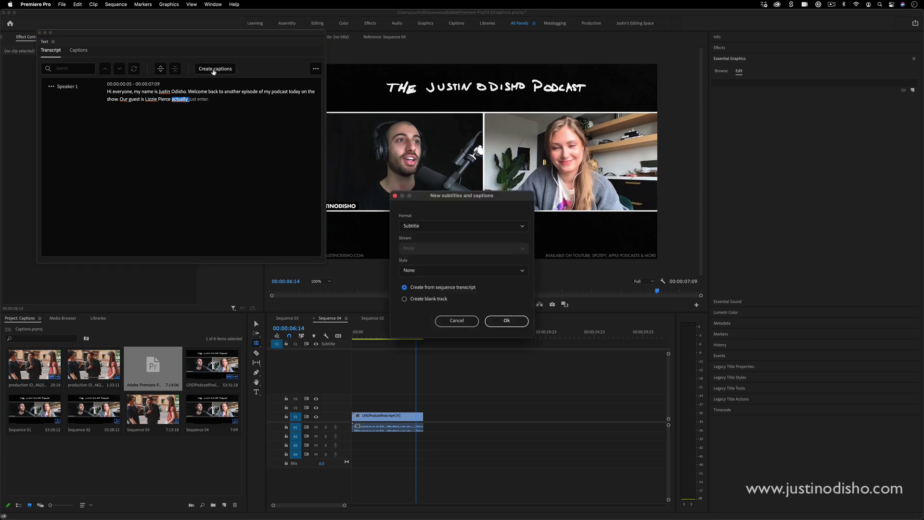
{"action": "left_click", "coordinate": [506, 320]}
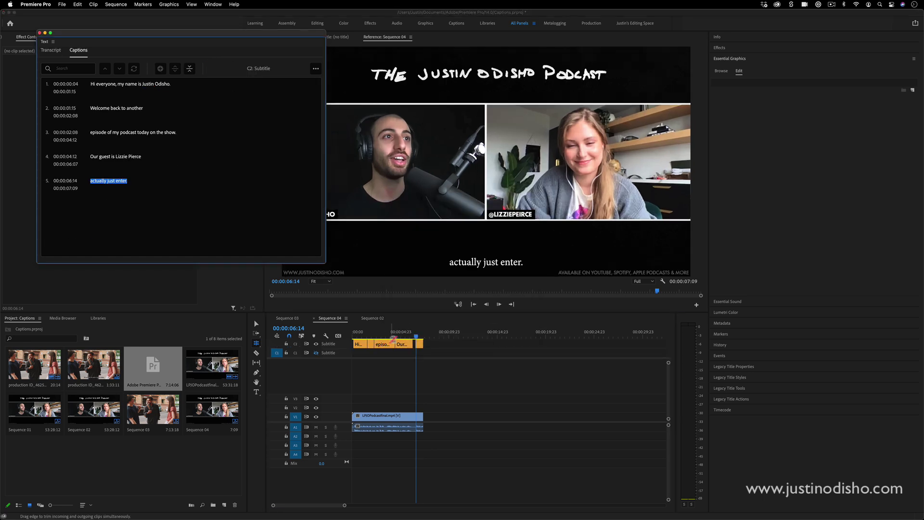
{"action": "left_click_drag", "start_coordinate": [407, 332], "coordinate": [357, 336]}
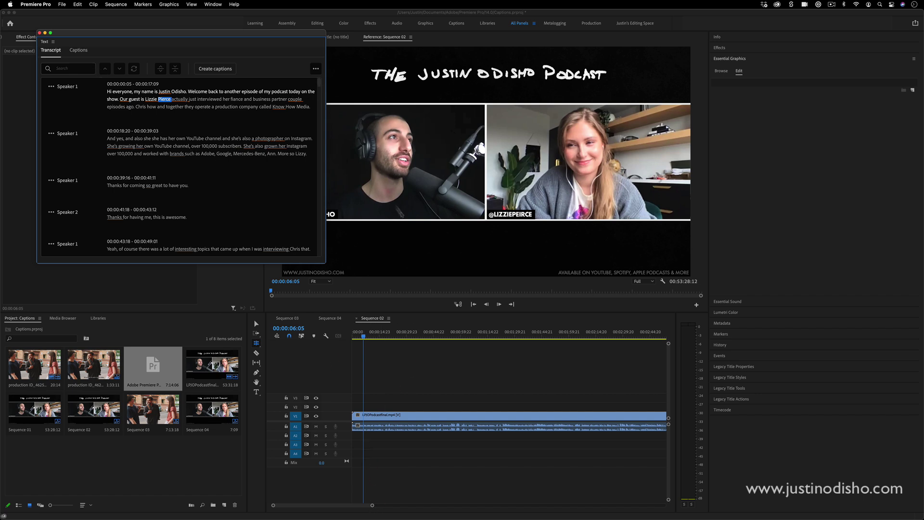
Review the Sequence 02 transcript at 'photographer' and 'business', then show its more-options menu
{"action": "left_click_drag", "start_coordinate": [319, 87], "coordinate": [317, 126]}
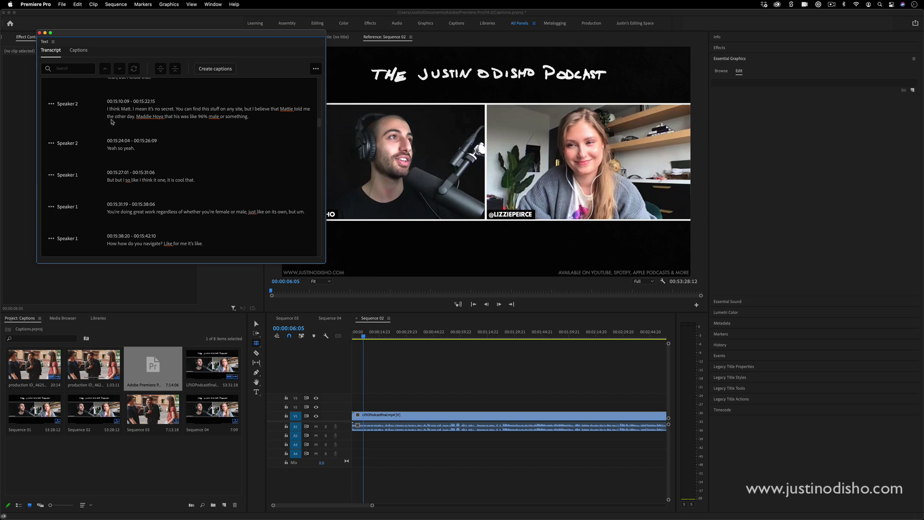
{"action": "left_click", "coordinate": [269, 139]}
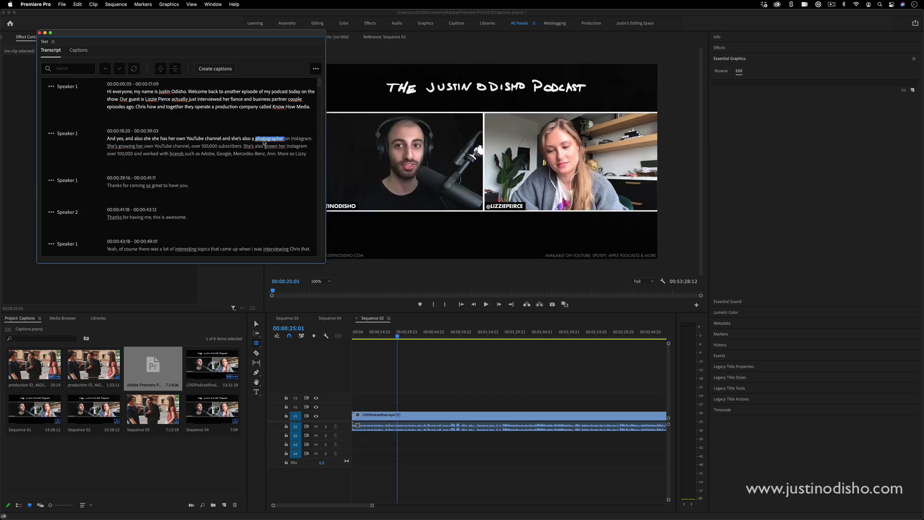
{"action": "left_click", "coordinate": [284, 101]}
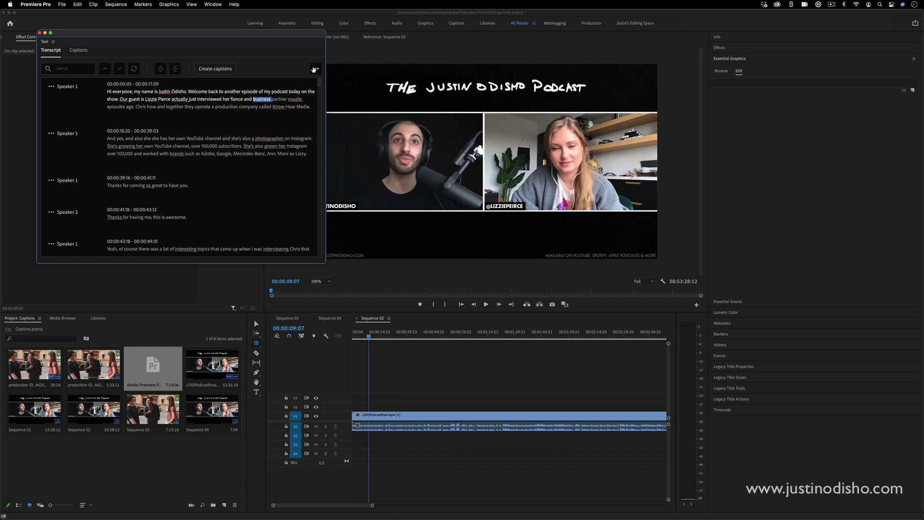
{"action": "left_click", "coordinate": [314, 70]}
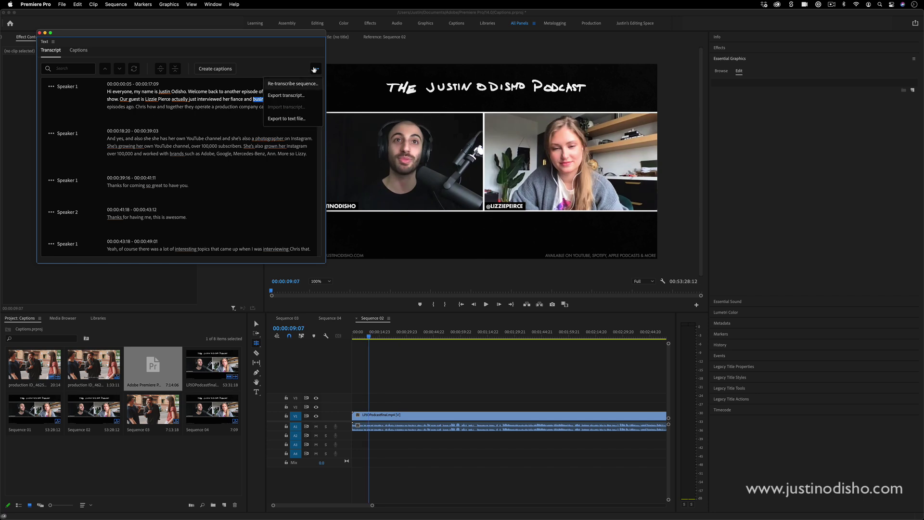
Create a Subtitle caption track from Sequence 02's transcript, starting at 00:00:00:04, without exporting it
{"action": "left_click", "coordinate": [294, 96]}
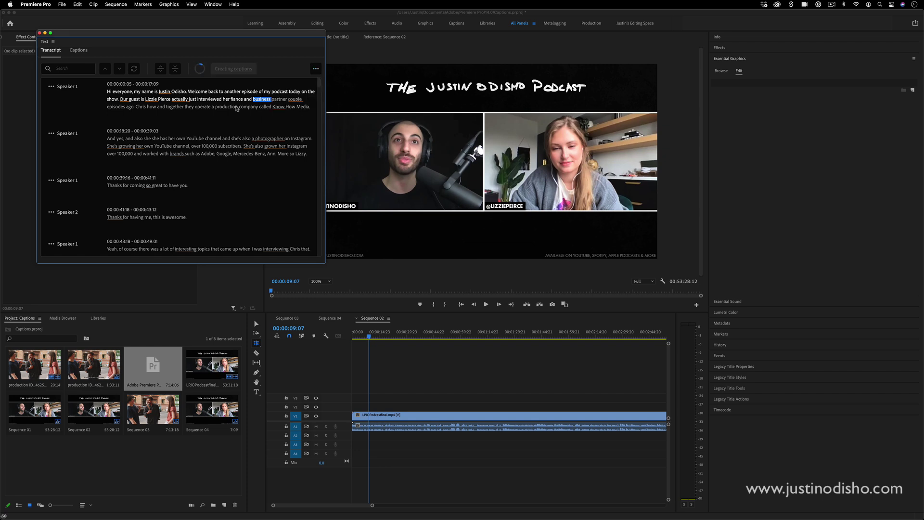
{"action": "left_click", "coordinate": [316, 68]}
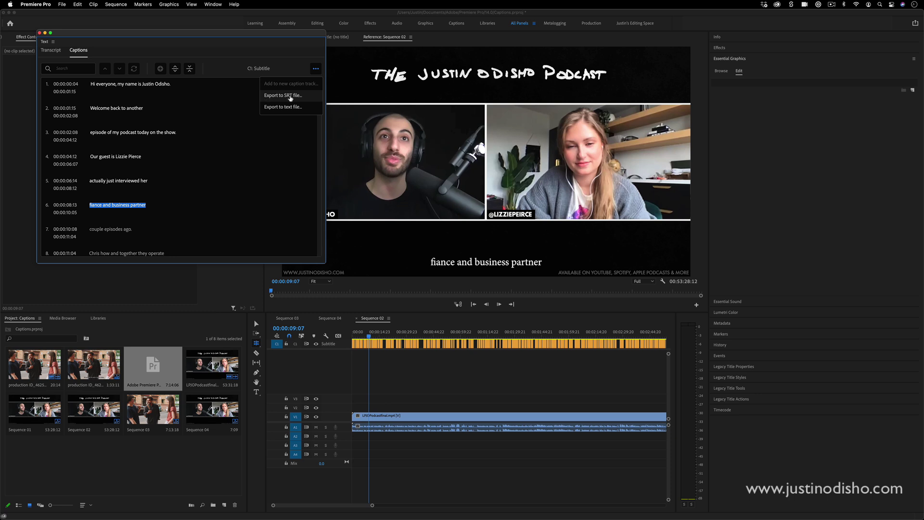
{"action": "left_click", "coordinate": [315, 70]}
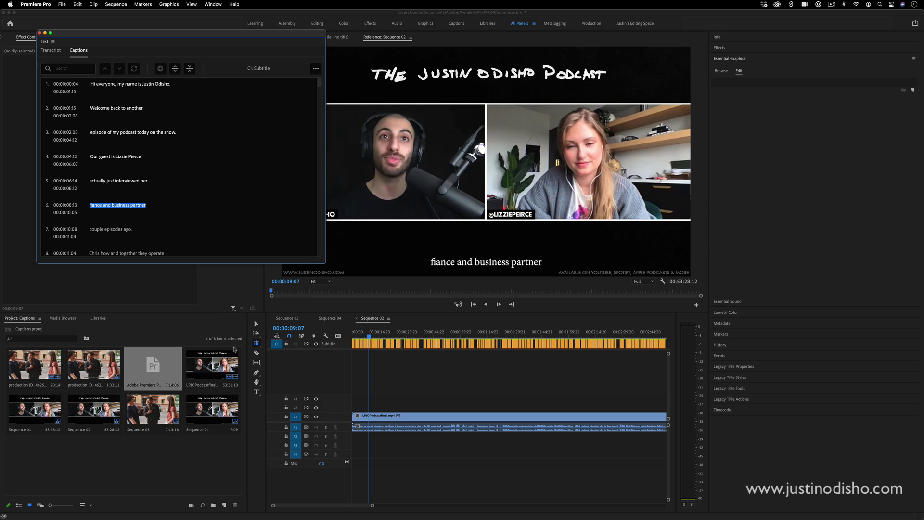
Merge captions 4 and 5 into one guest-introduction caption spanning 00:00:04:12–00:00:08:12
{"action": "left_click", "coordinate": [139, 166]}
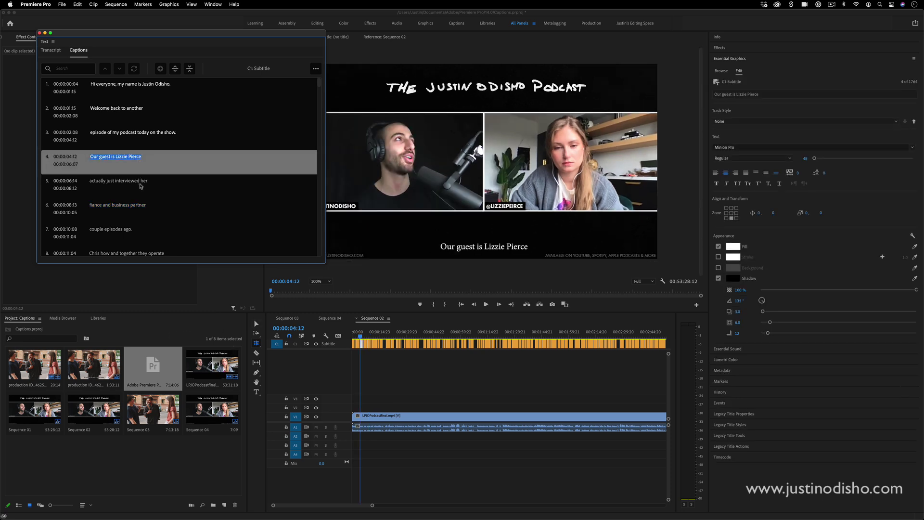
{"action": "left_click", "coordinate": [140, 182], "text": "shift"}
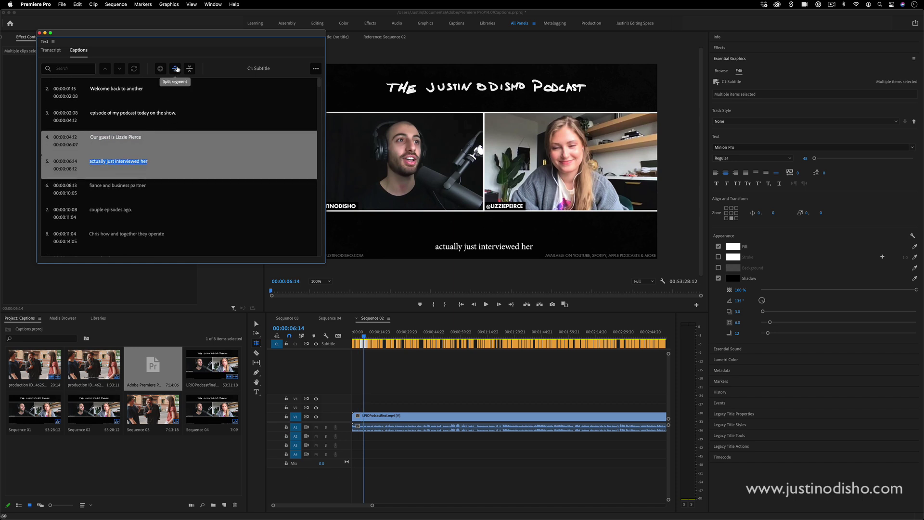
{"action": "left_click", "coordinate": [191, 69]}
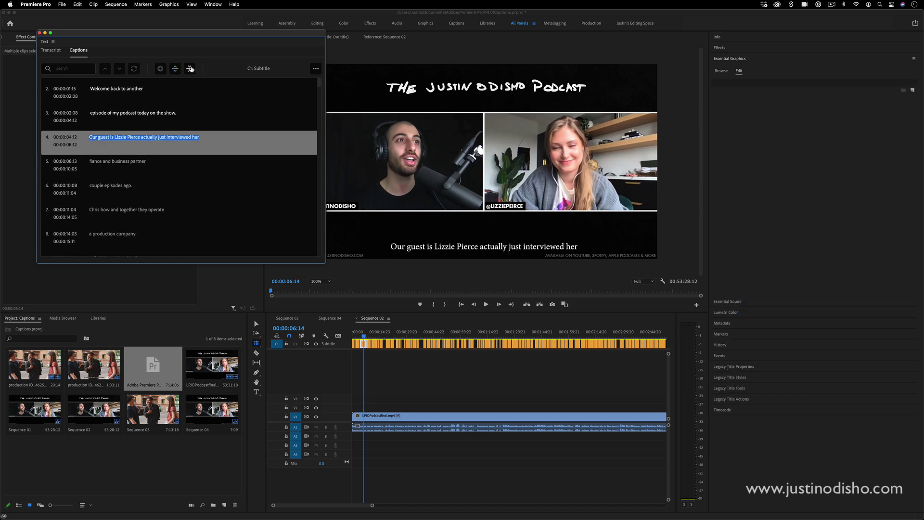